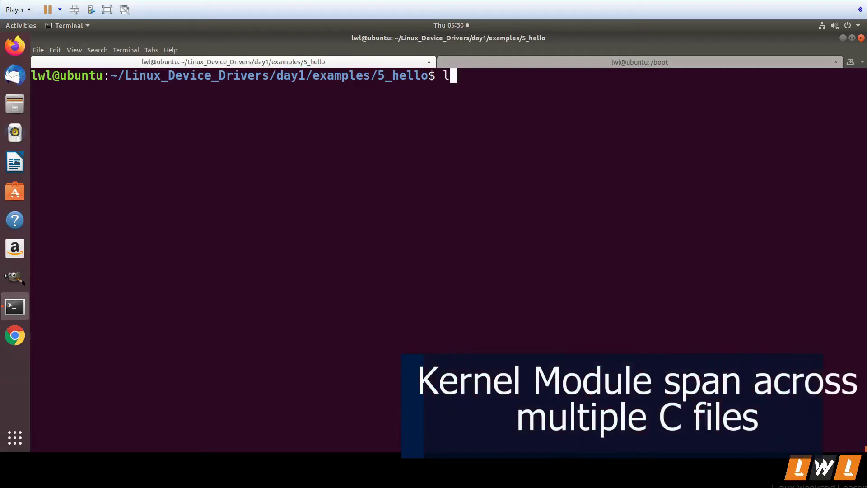
List the folder (func.c, hello.c, Makefile) and print the hello.c and func.c sources
key(Return)
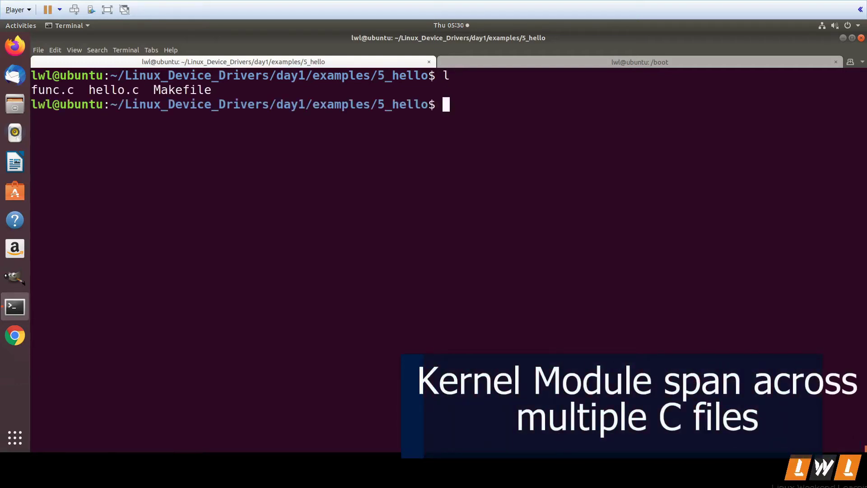
text(cat )
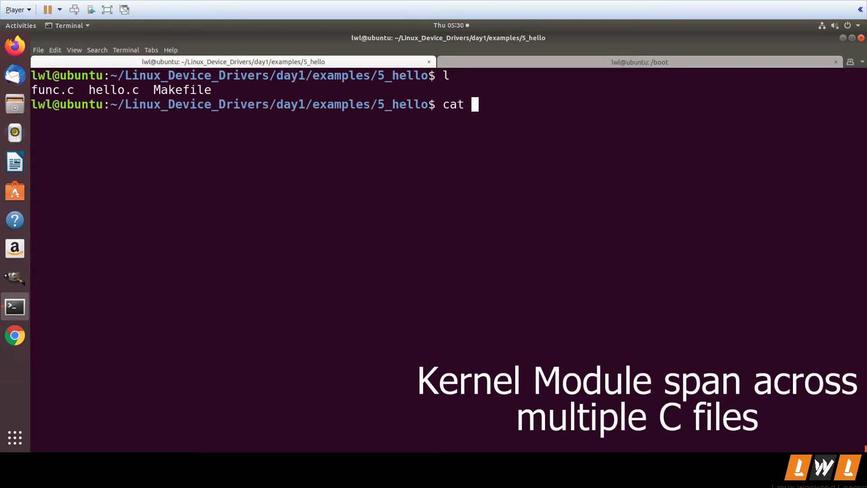
text(hello.c)
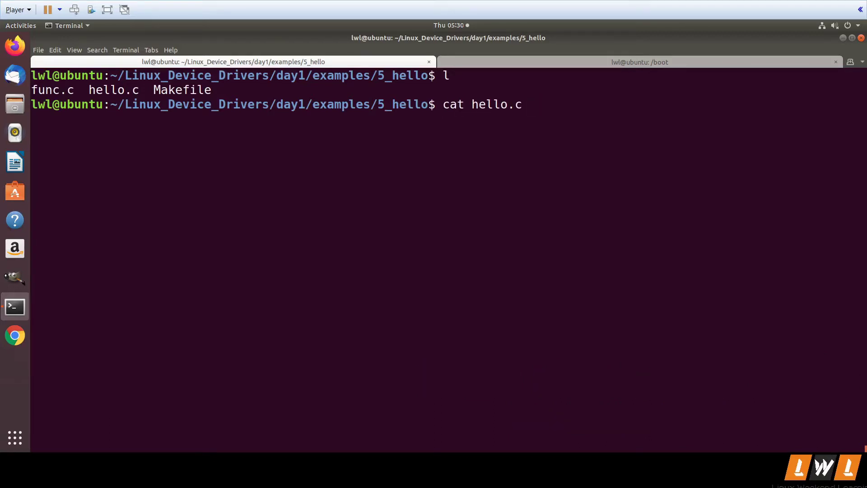
key(Return)
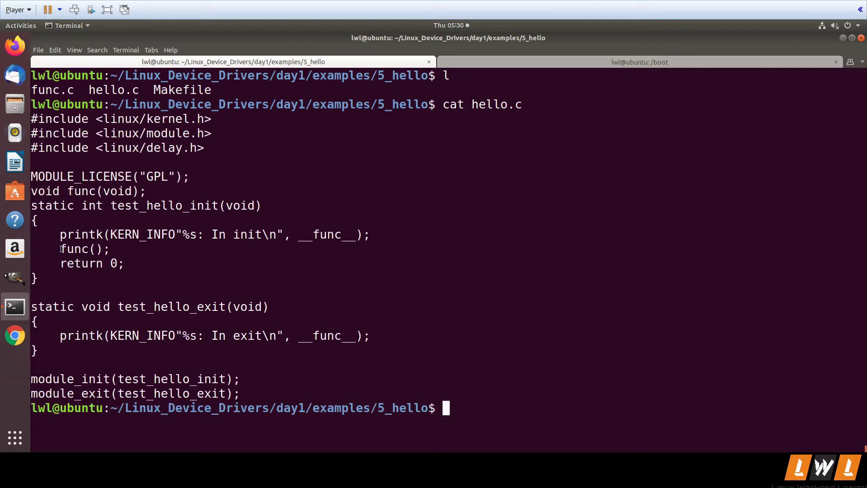
drag(60, 248, 94, 249)
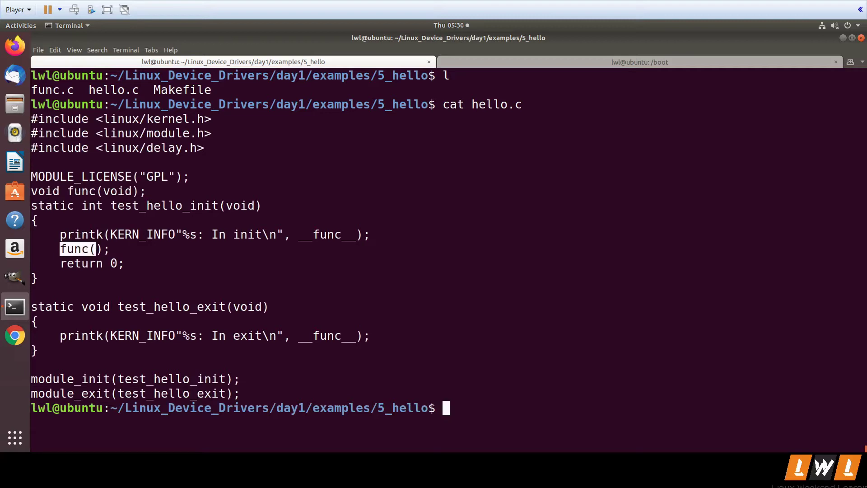
text(cat )
text(f)
key(Tab)
key(Return)
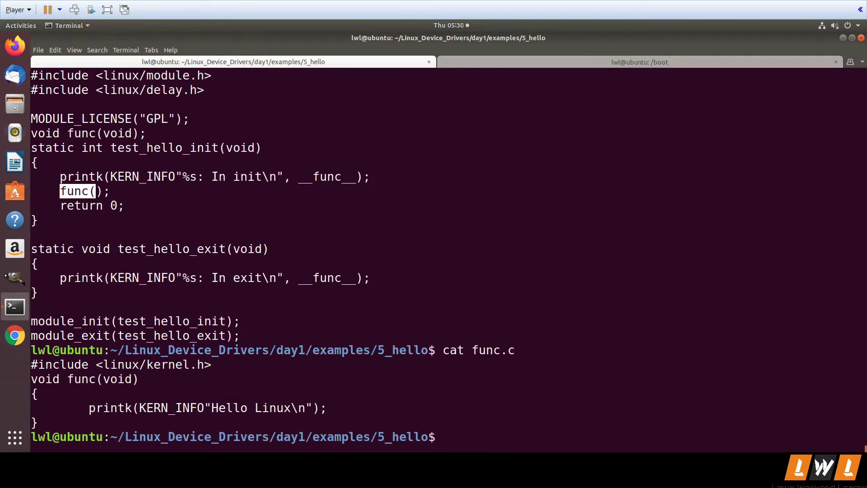
text(c)
text(at Ma)
Print the Makefile and highlight its linux-objs line, which lists only hello.o
key(Tab)
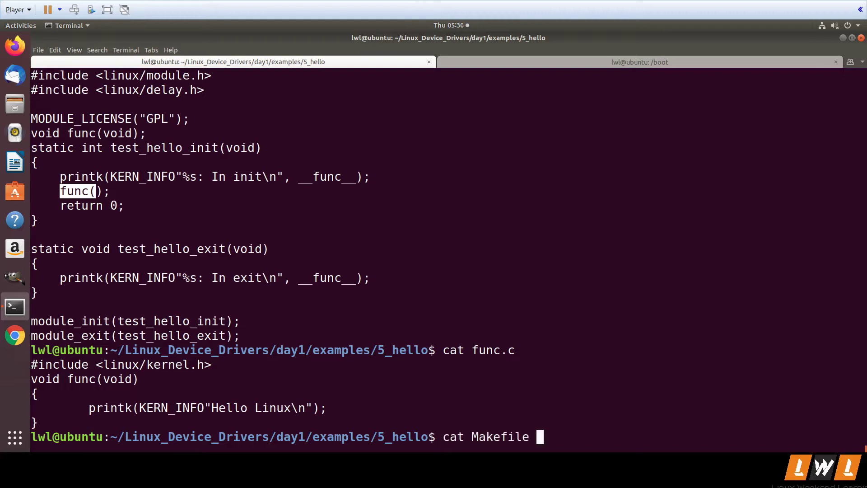
key(Return)
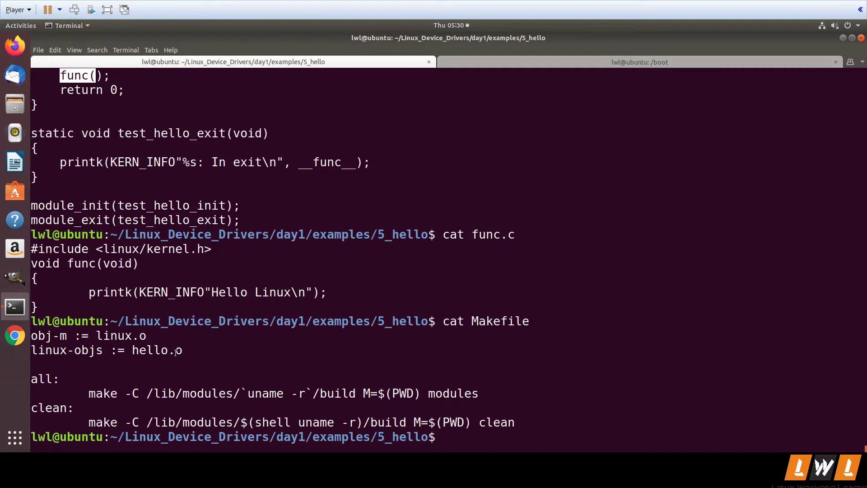
drag(178, 351, 37, 343)
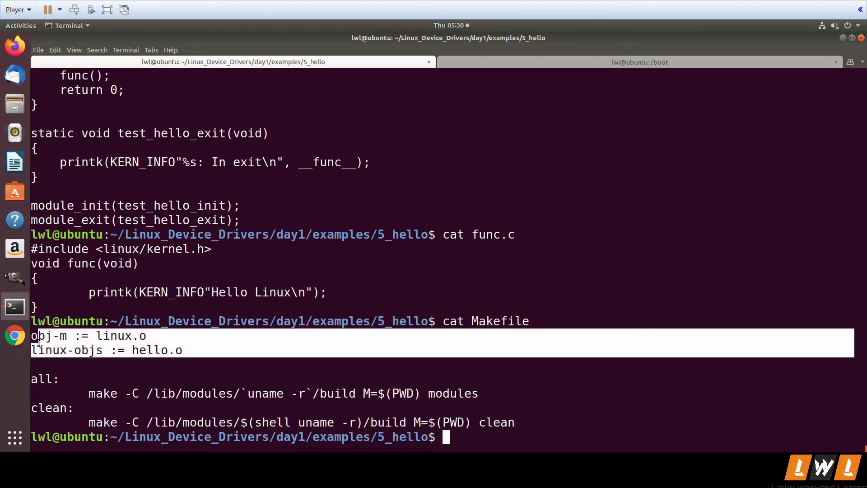
text(vi)
key(BackSpace)
key(BackSpace)
drag(126, 350, 190, 352)
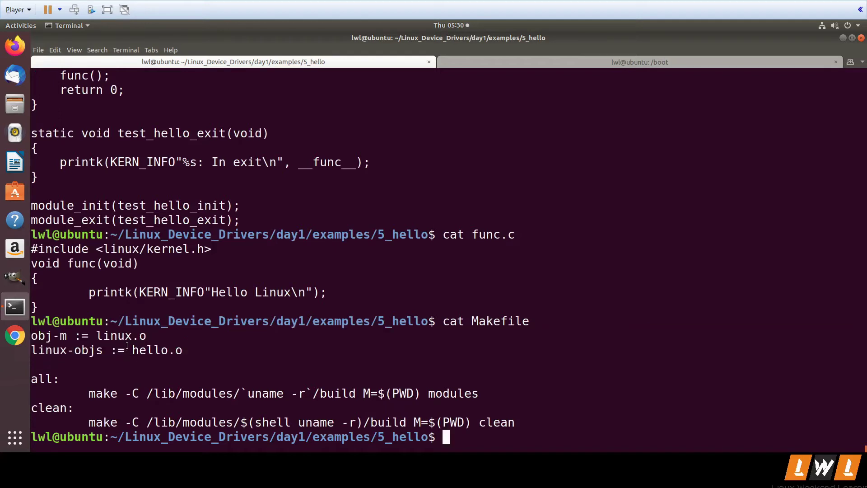
click(193, 352)
text(ma)
key(BackSpace)
key(BackSpace)
text(ls)
Relist the files, run make, and inspect the modpost error that 'func' is undefined
key(Return)
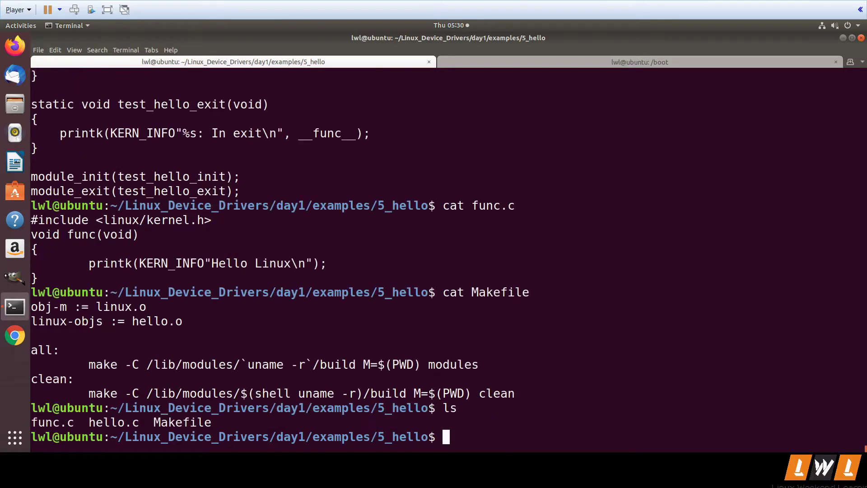
text(make)
key(Return)
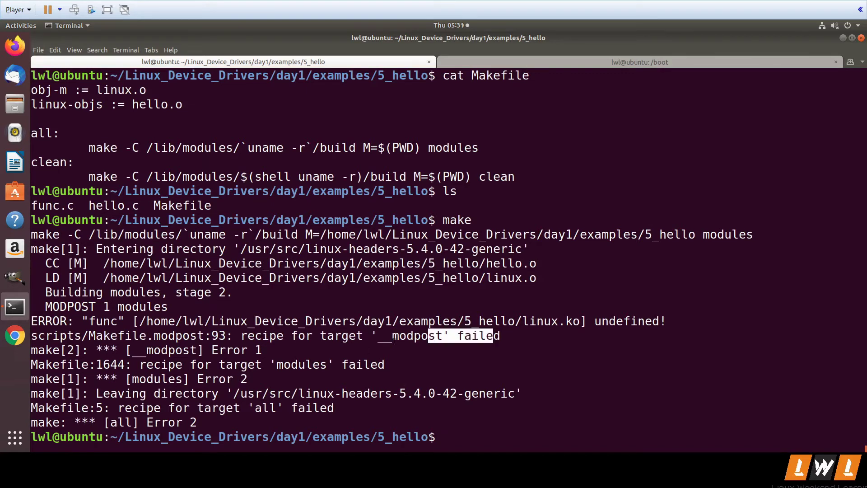
drag(496, 341, 336, 334)
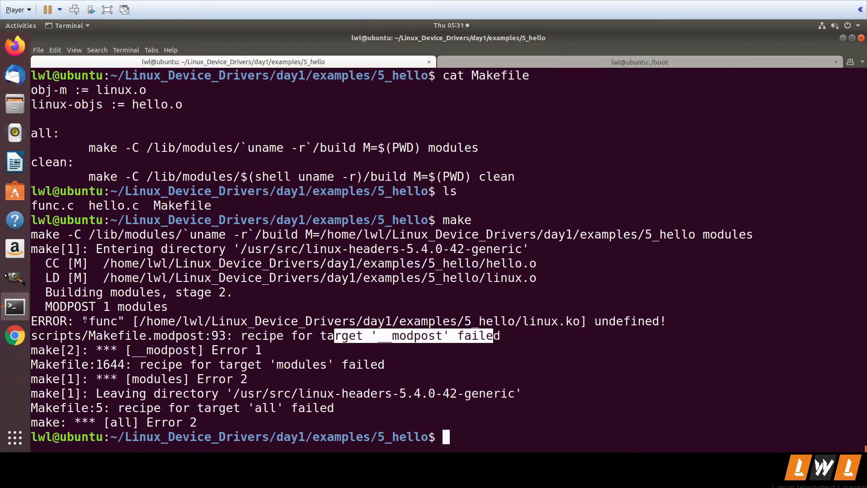
drag(84, 321, 340, 352)
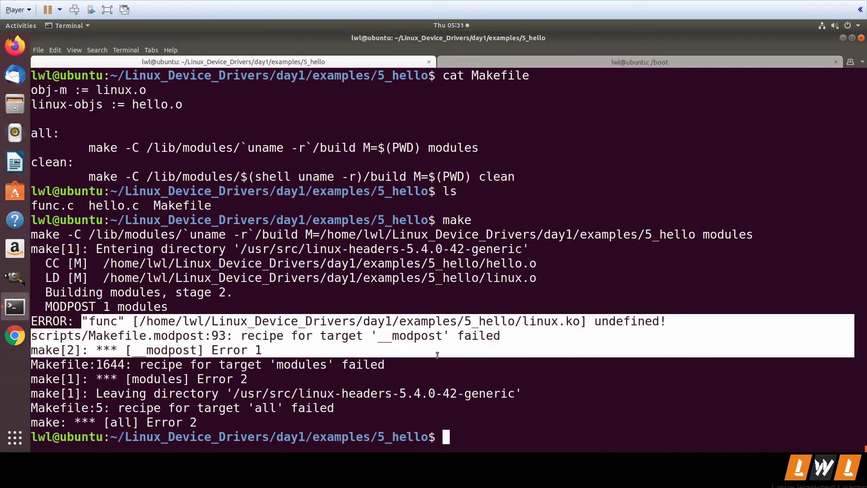
drag(399, 344, 401, 404)
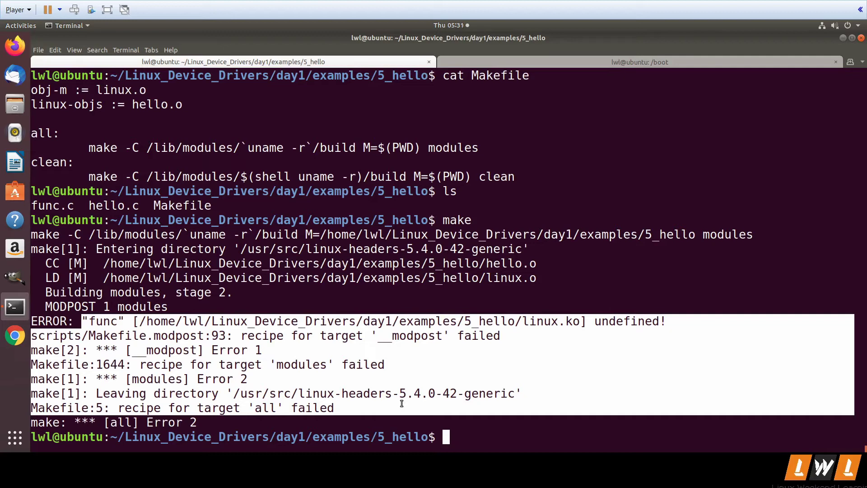
click(401, 404)
text(vi h)
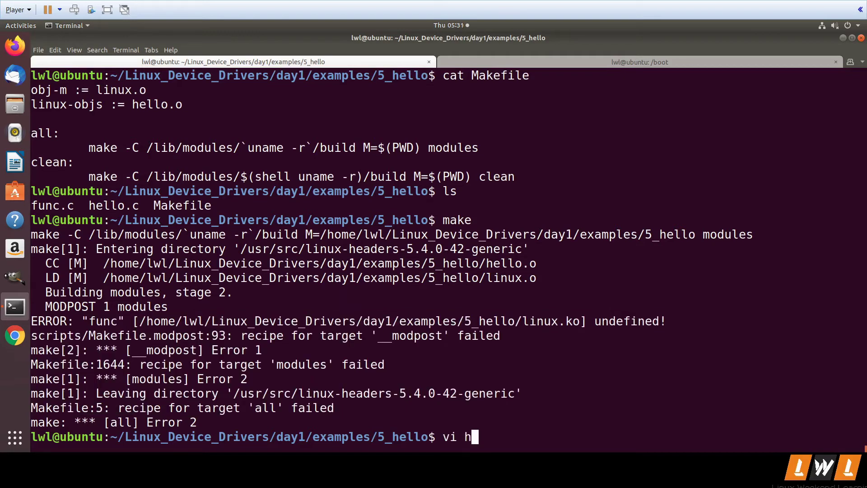
text(ello.c)
Edit the Makefile in vim to add func.o to linux-objs, and save it
key(BackSpace)
key(BackSpace)
key(BackSpace)
key(BackSpace)
key(BackSpace)
text(Makefile)
key(Return)
key(j)
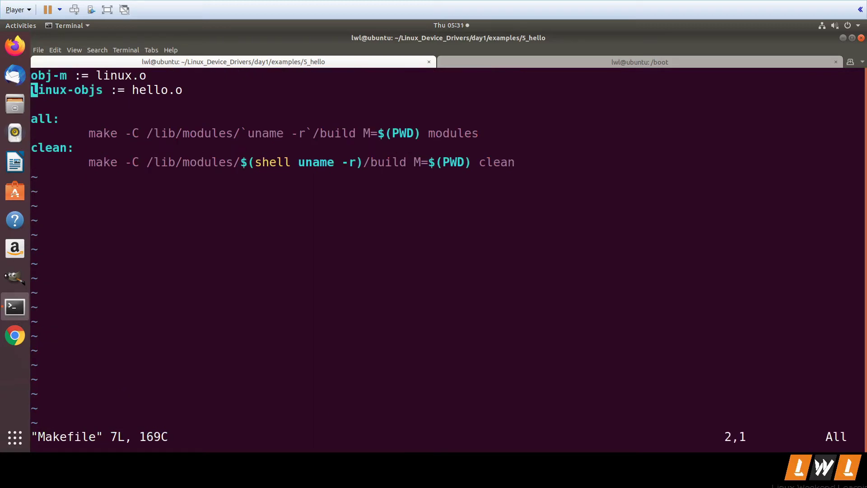
key(dollar)
text(a)
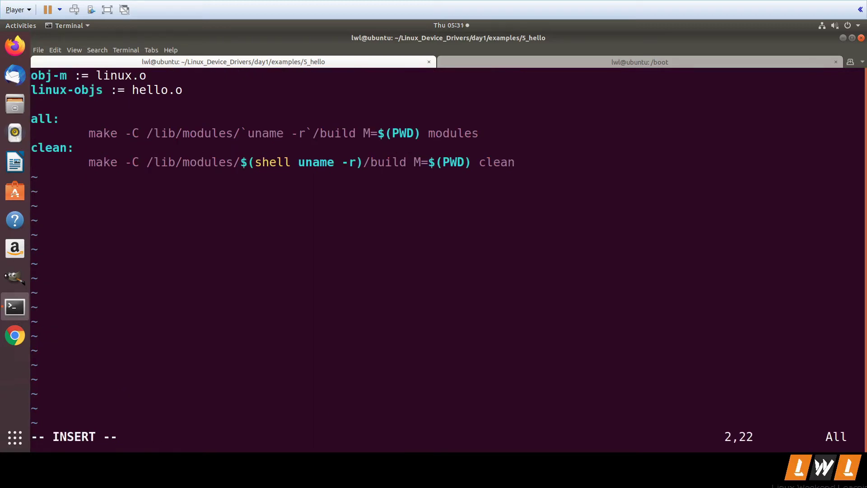
text( func.)
text(o)
key(Escape)
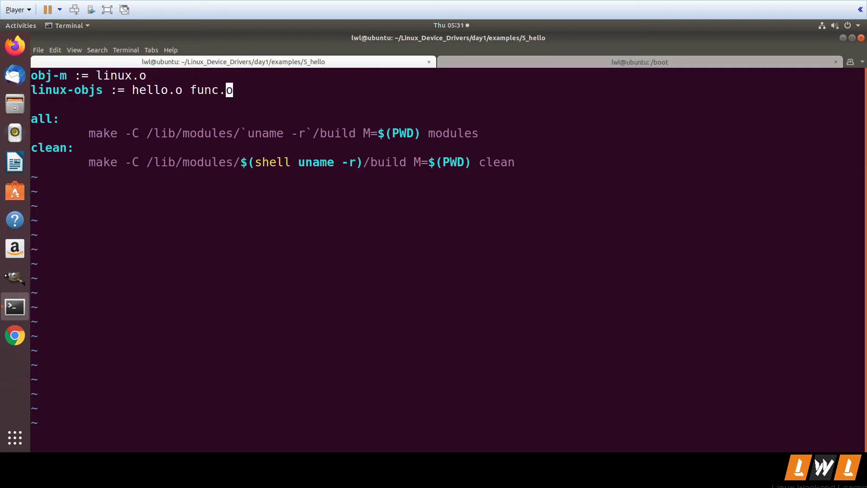
text(:x)
key(Return)
text(make)
Rebuild with make, then confirm 'hello.o func.o' in the Makefile and func.o, linux.ko in the listing
key(Return)
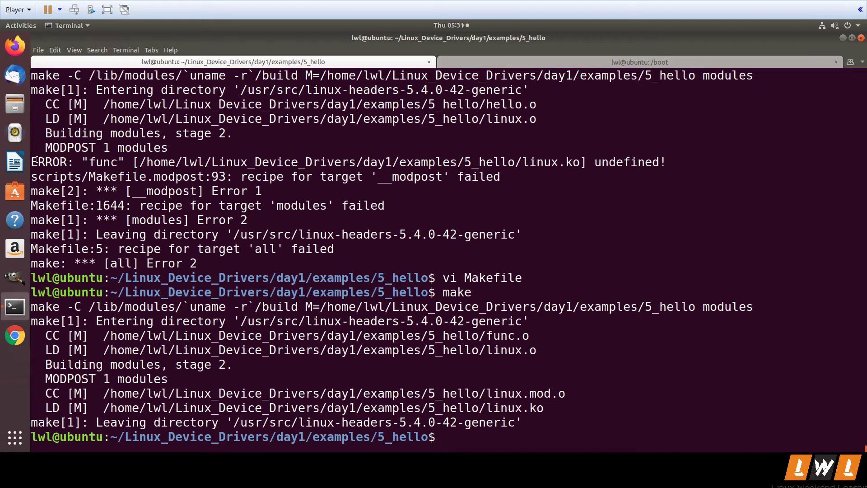
drag(38, 162, 633, 123)
text(ca)
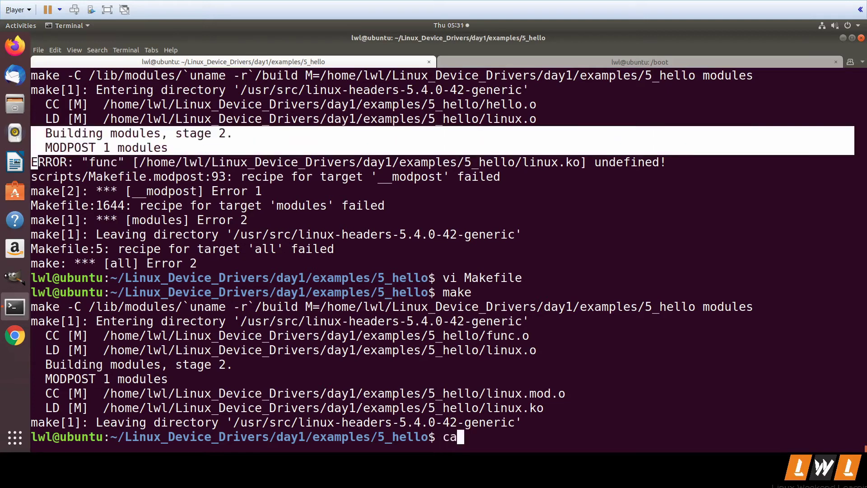
text(t Makefile)
key(Return)
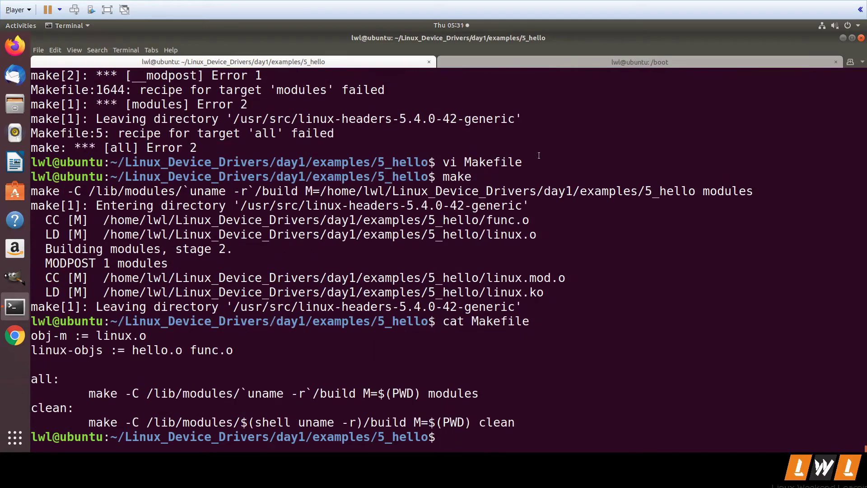
drag(233, 351, 131, 350)
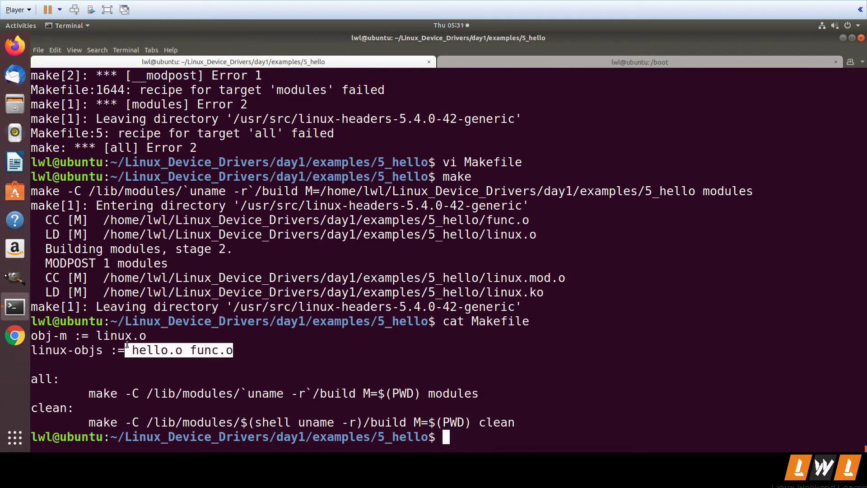
text(l)
text(s)
key(Return)
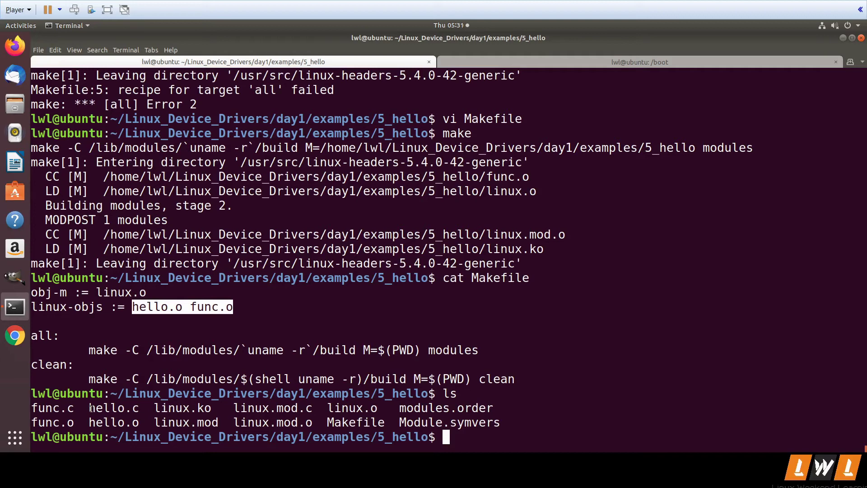
drag(91, 407, 133, 408)
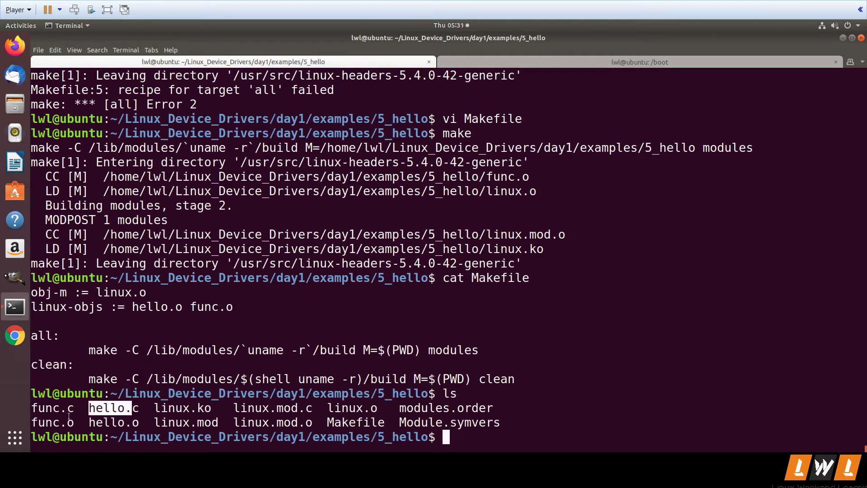
mouse_move(75, 408)
mouse_down()
mouse_move(31, 409)
mouse_move(22, 420)
mouse_up()
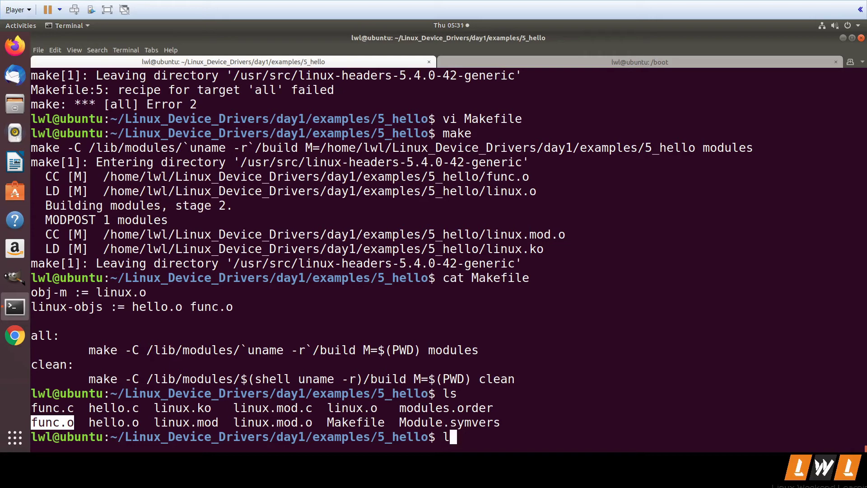
text(l)
Load linux.ko with sudo insmod and confirm 'Hello Linux' at the end of dmesg
key(Return)
text(ls)
key(Return)
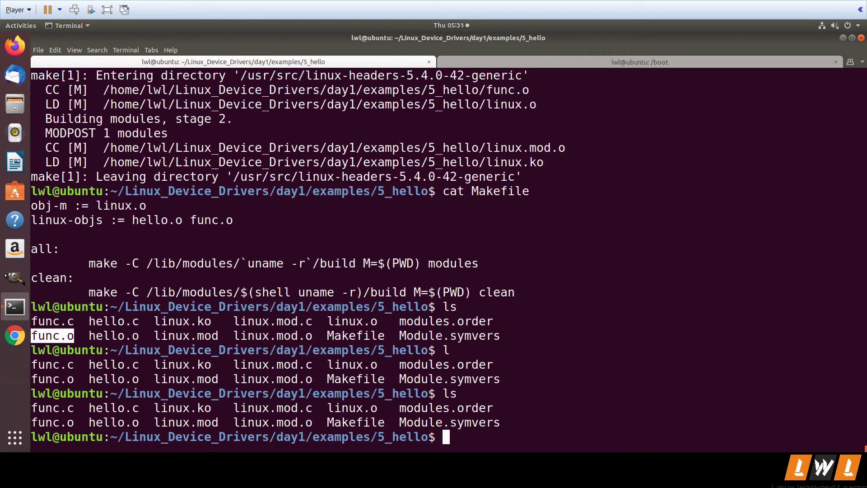
text(sudo )
text(insmod ./)
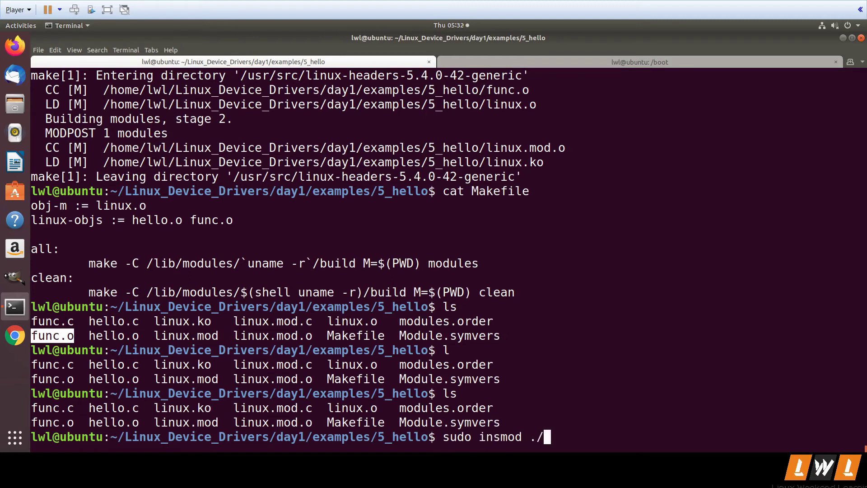
text(li)
text(inux.ko)
key(Return)
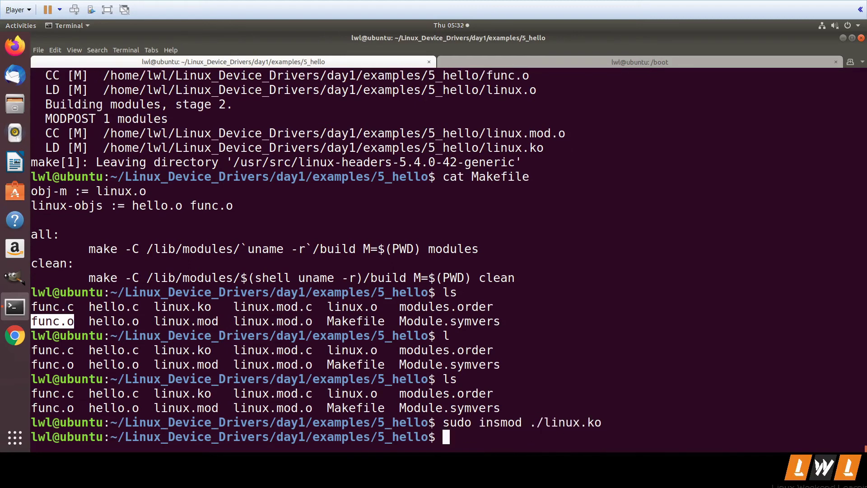
text(dmesg)
key(Return)
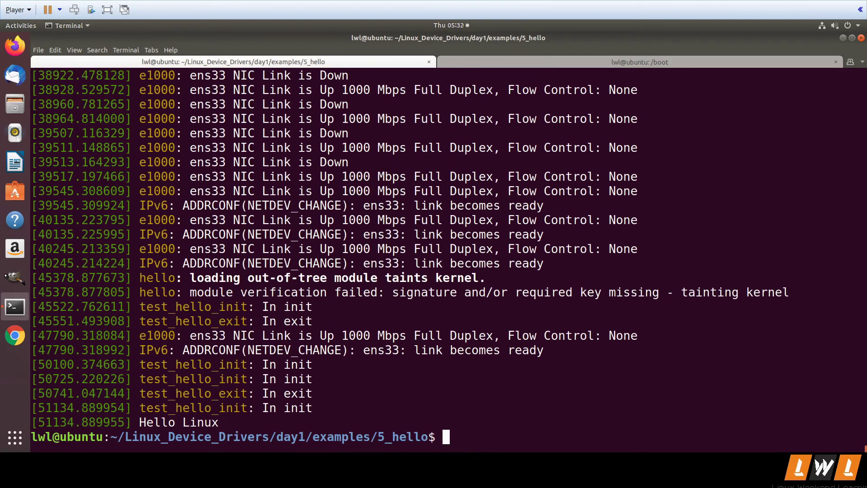
drag(140, 422, 225, 422)
text(cat func.)
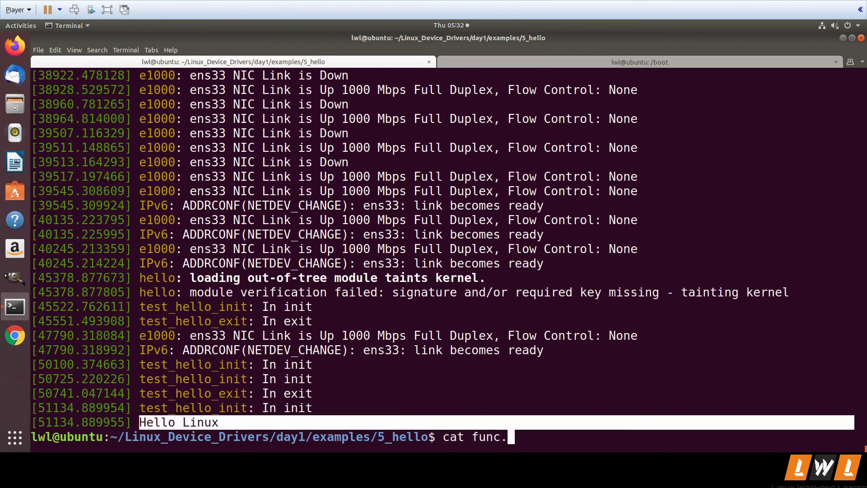
text(c)
Reprint func.c, unload linux with sudo rmmod, and confirm test_hello_exit in dmesg
key(Return)
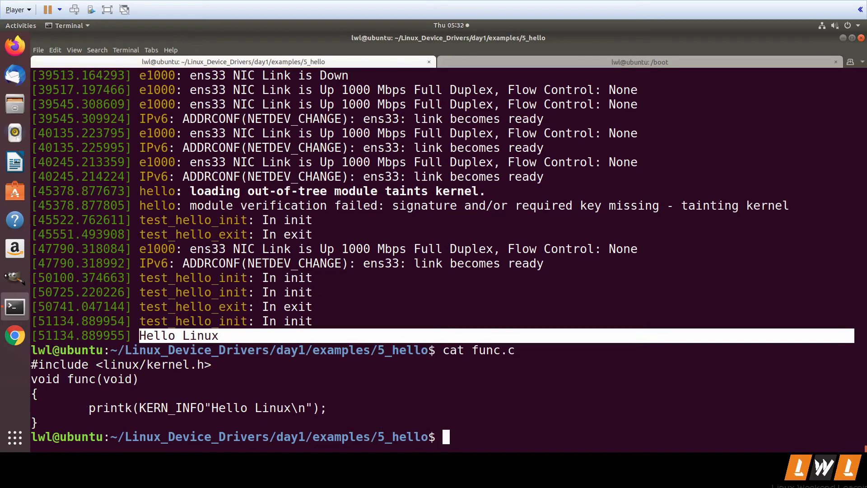
text(sudo rmmo)
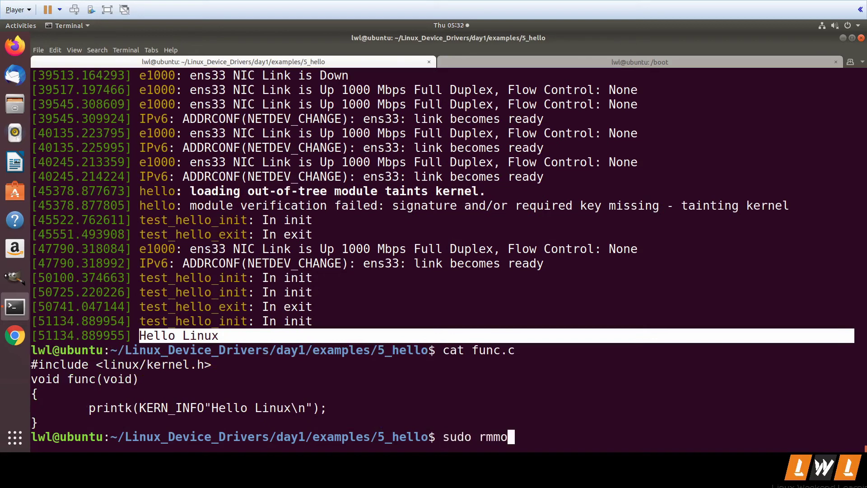
text(d linux)
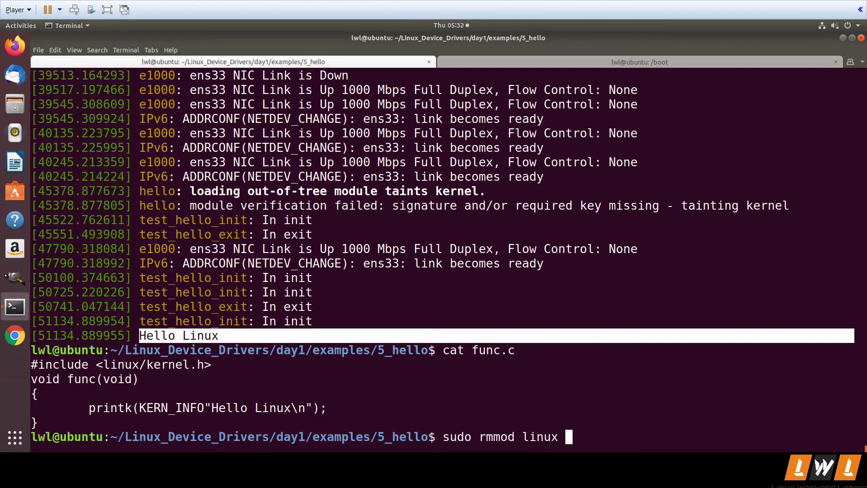
key(Return)
text(dmesg)
key(Return)
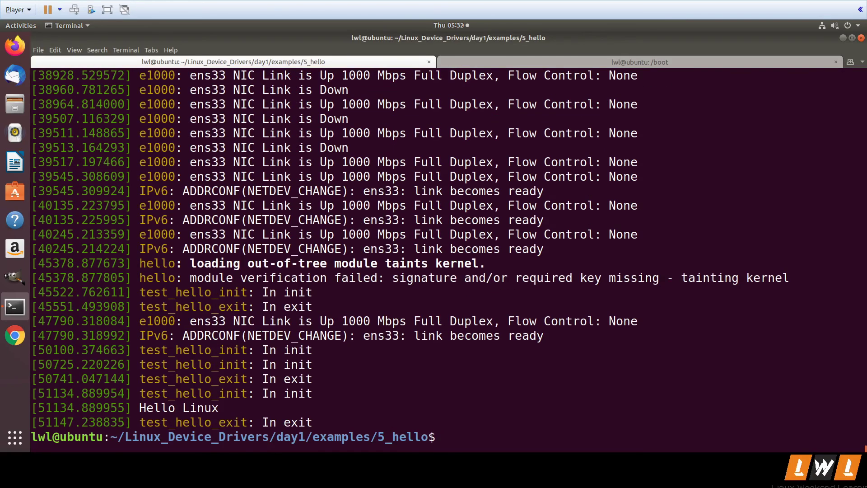
text(cat hello.)
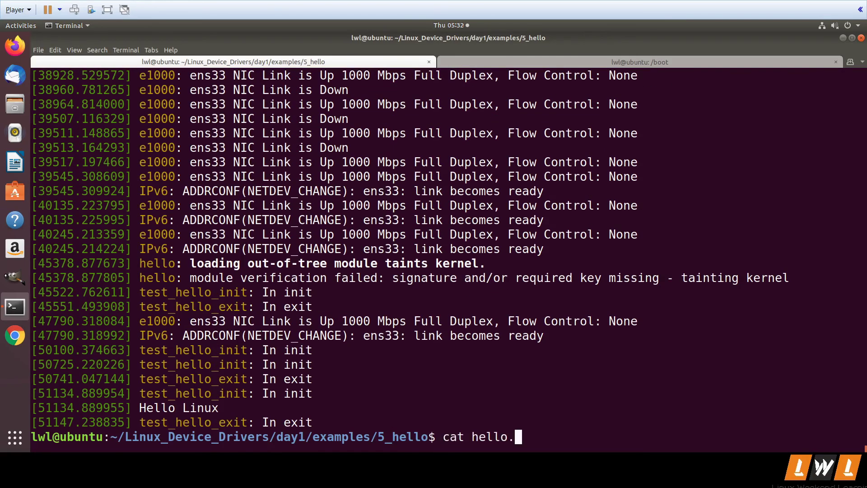
text(c)
Print hello.c, relist the files, and show the Makefile's 'linux-objs := hello.o func.o' line
key(Return)
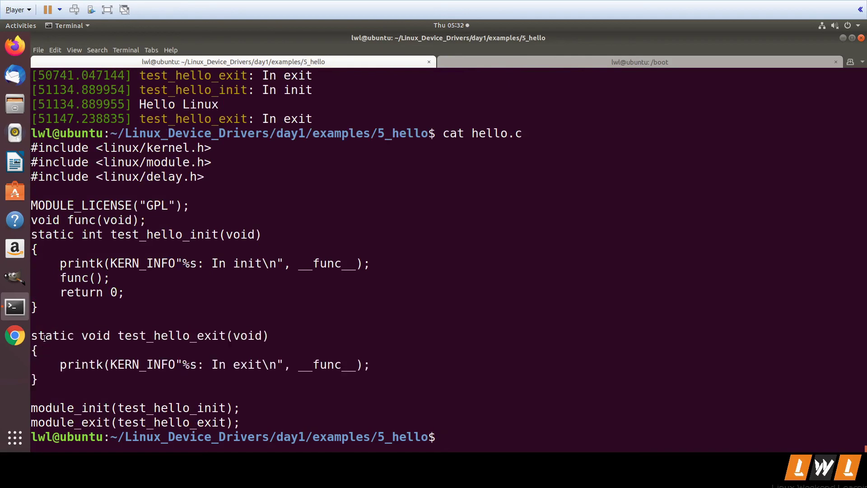
text(ls)
key(Return)
text(cat M)
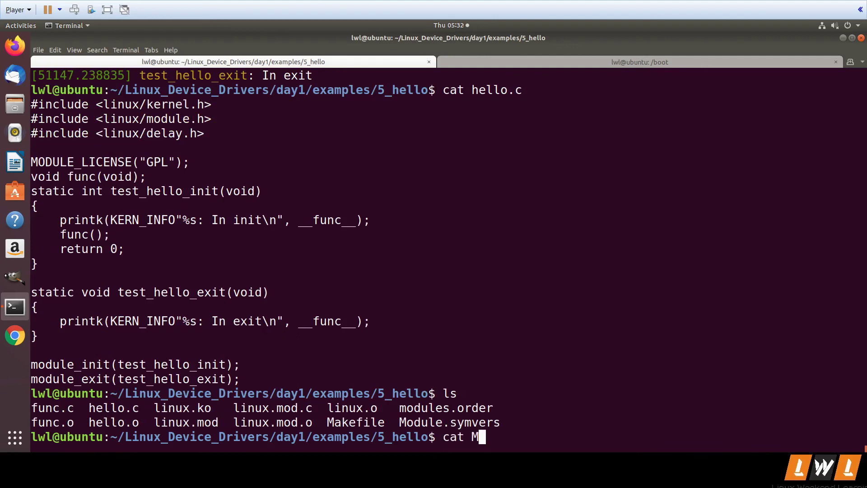
text(akefile)
key(Return)
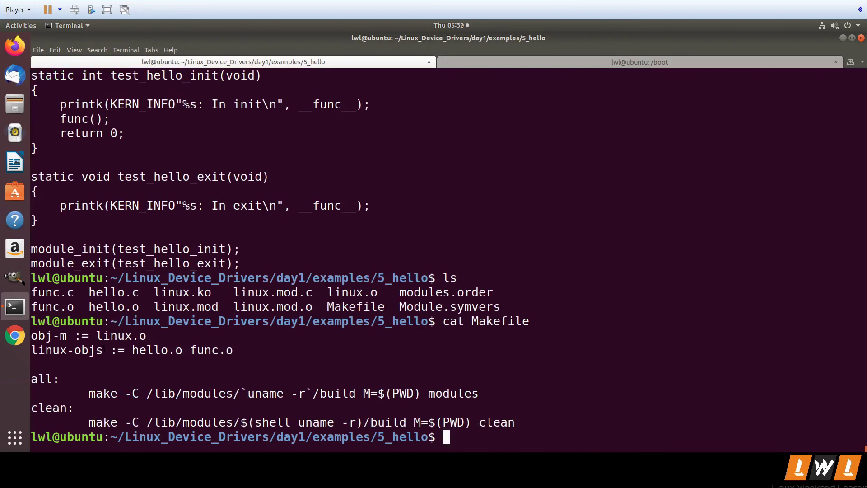
drag(104, 349, 21, 351)
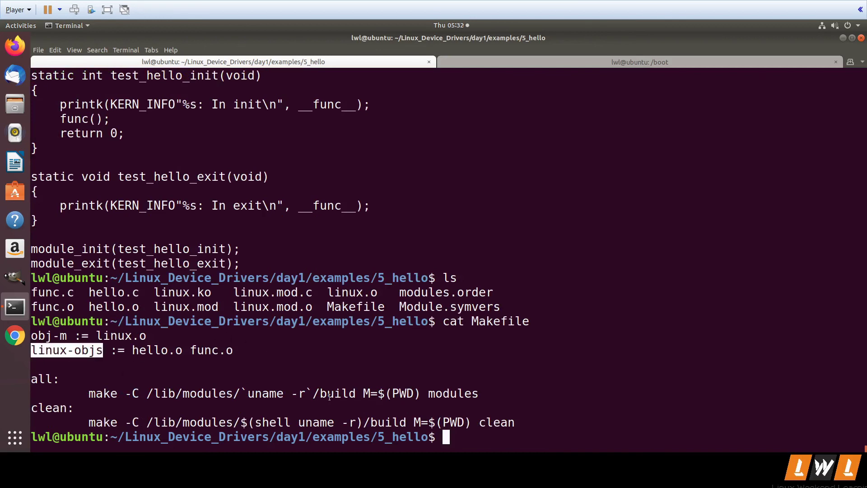